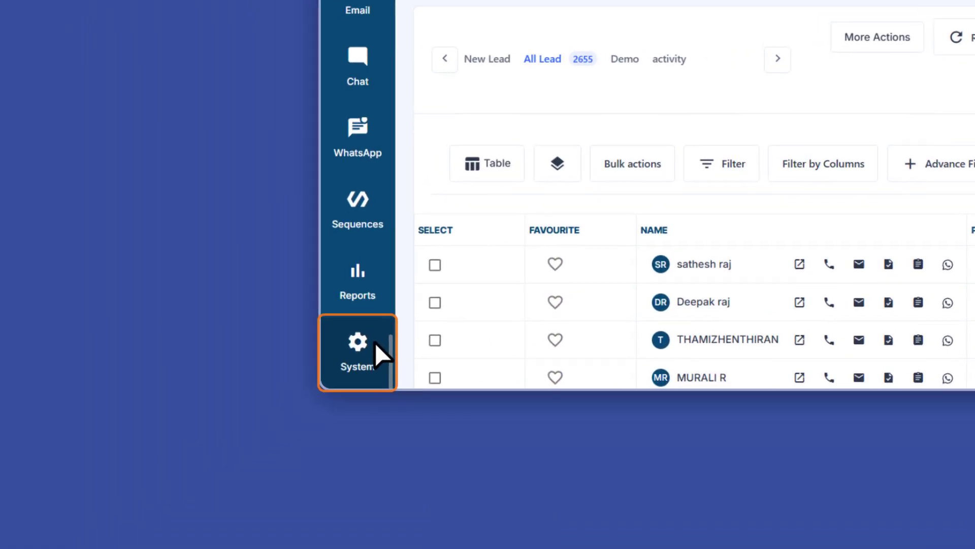
# - Start a new lead attribute with Text Field input type, frontend label Alternate No, and Is Used In Site set to Yes
pyautogui.click(134, 490)
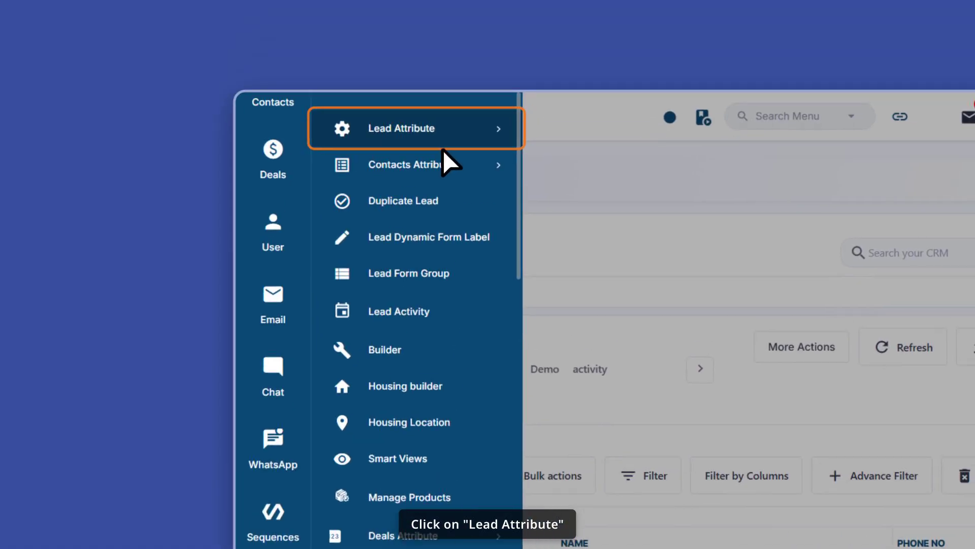
pyautogui.click(430, 198)
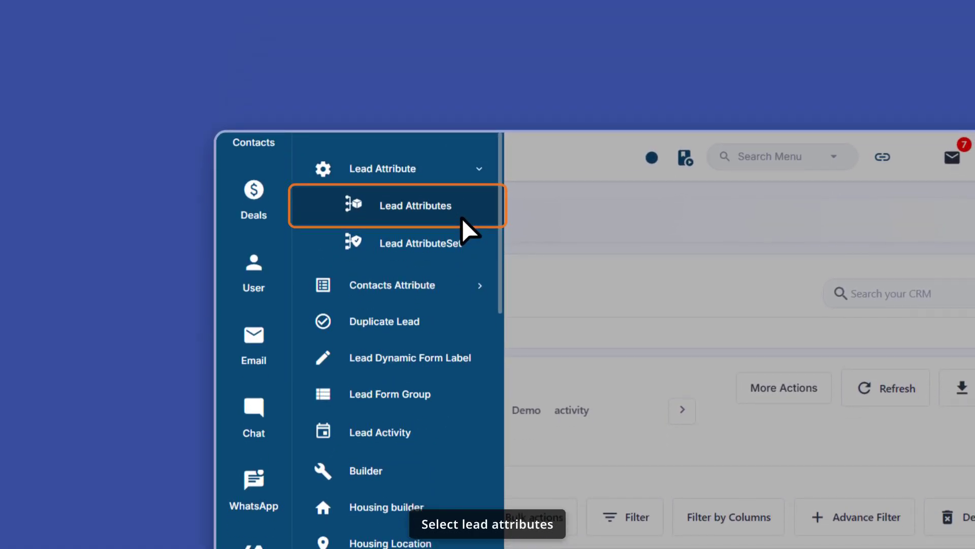
pyautogui.click(462, 217)
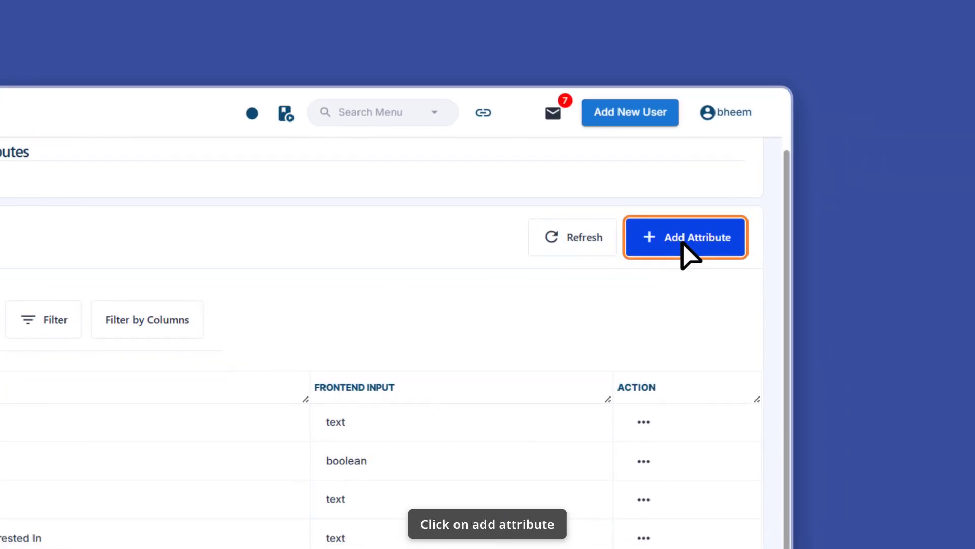
pyautogui.click(620, 238)
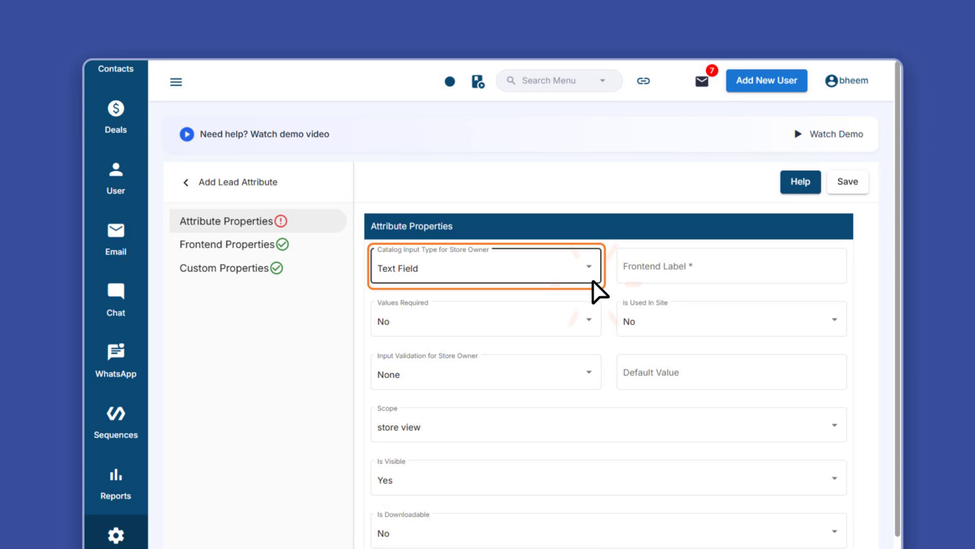
pyautogui.click(591, 279)
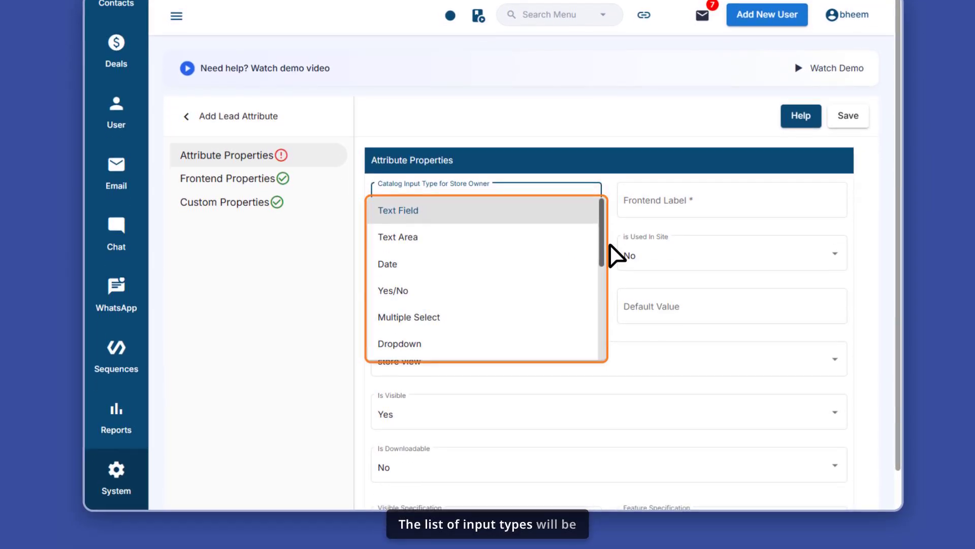
pyautogui.click(609, 245)
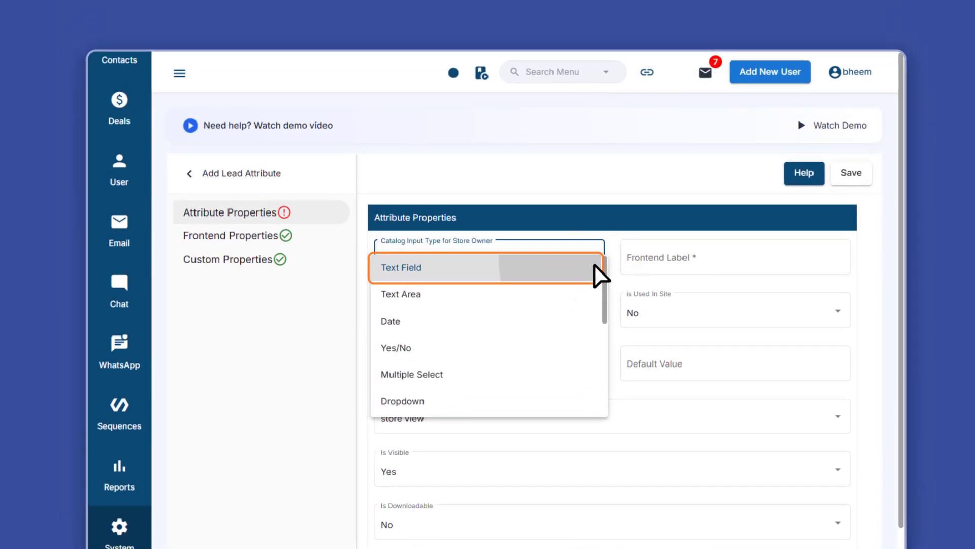
pyautogui.click(596, 265)
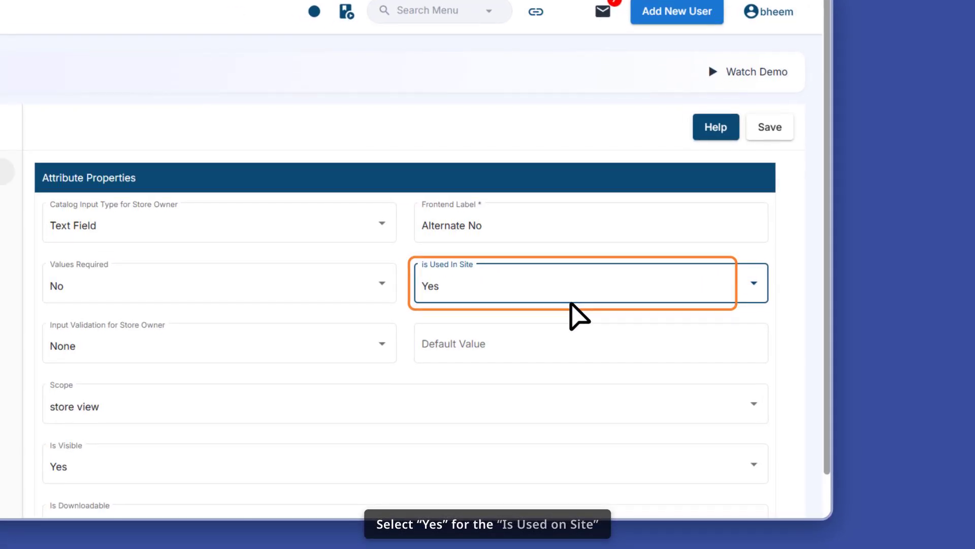
pyautogui.click(571, 304)
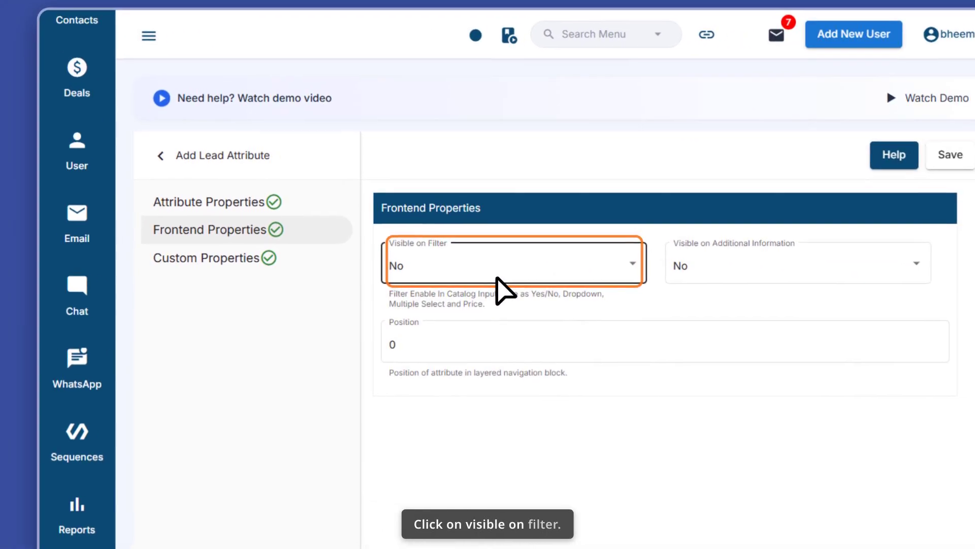
# - Set the attribute's Visible on Filter frontend property to Yes
pyautogui.click(466, 275)
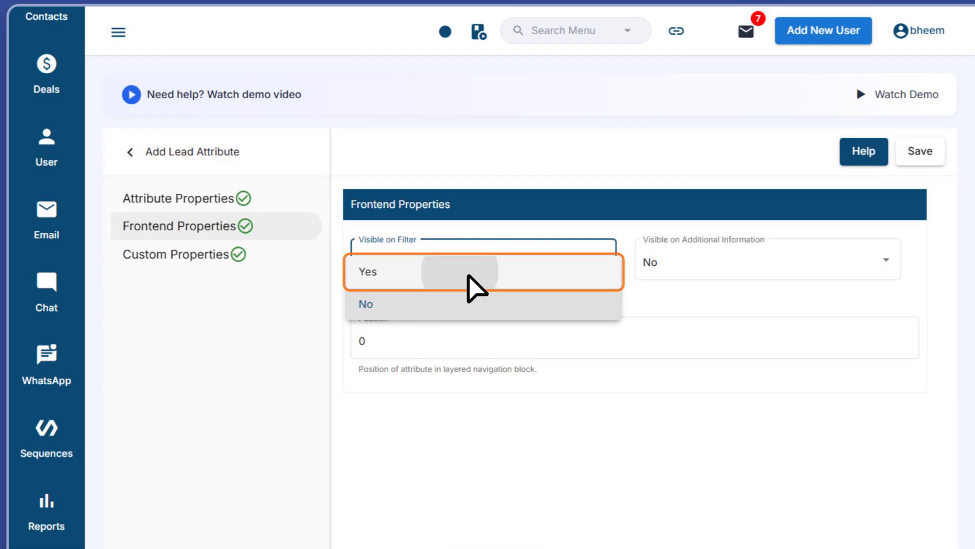
pyautogui.click(467, 275)
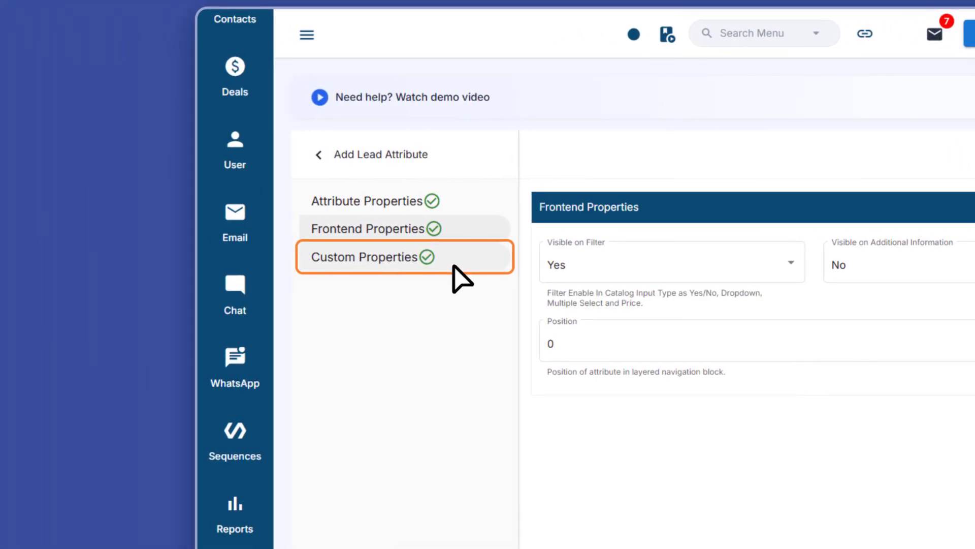
# - Set Custom Field 1 and Custom Field 10 to Yes in the custom properties and save the attribute
pyautogui.click(458, 277)
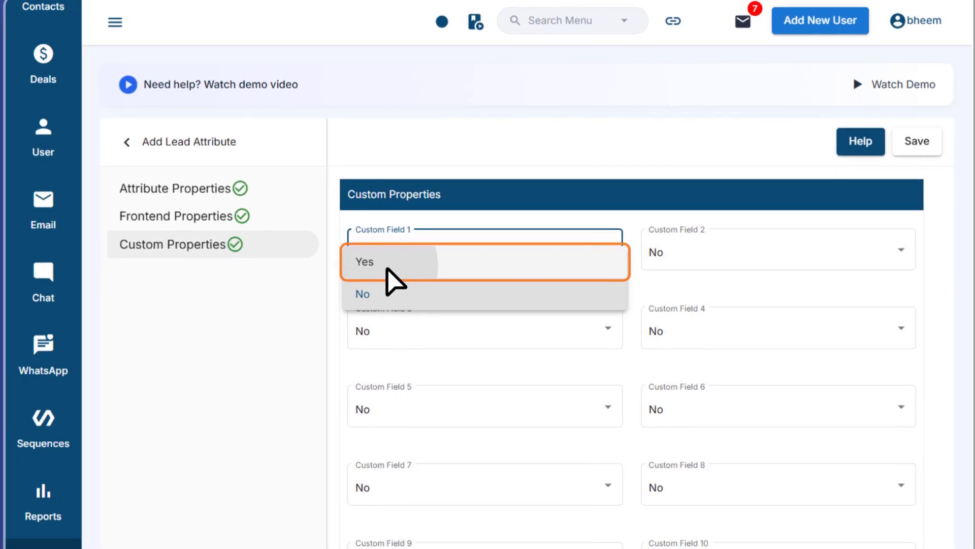
pyautogui.click(387, 269)
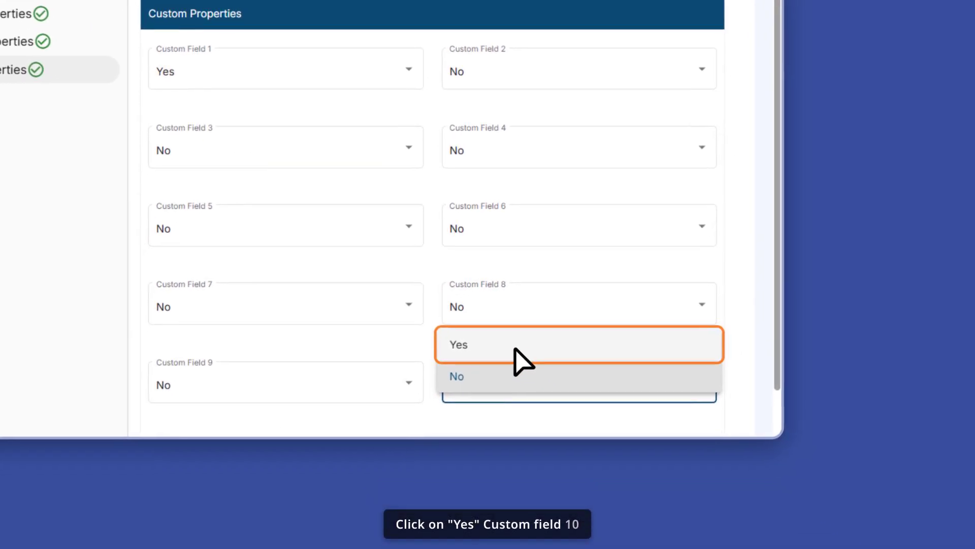
pyautogui.click(515, 349)
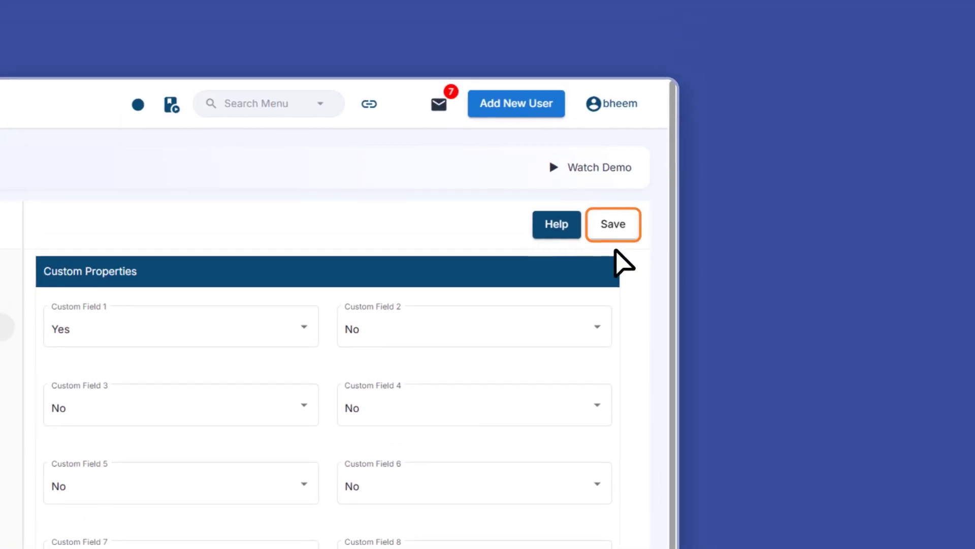
pyautogui.click(624, 238)
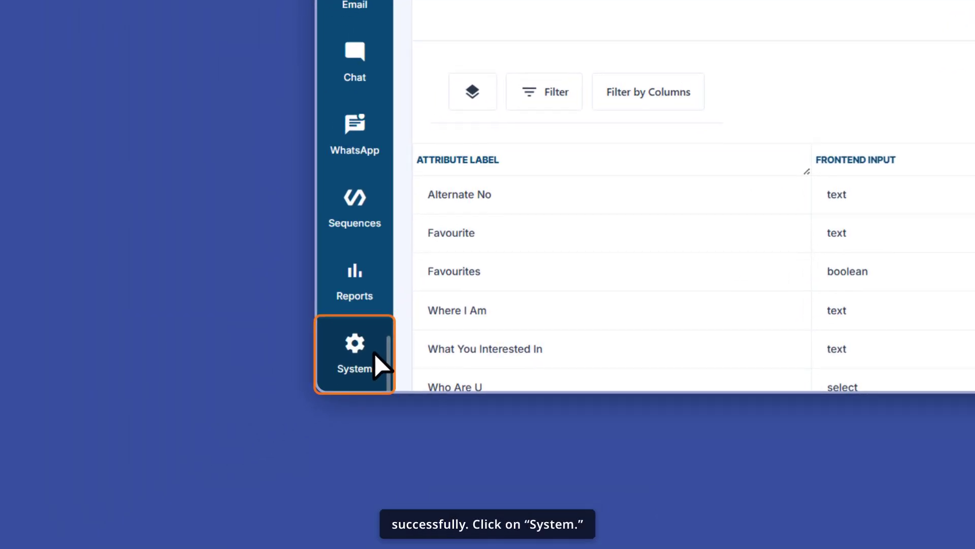
# - Add the Alternate No attribute to the General group of the goal lead attribute set and save it
pyautogui.click(374, 354)
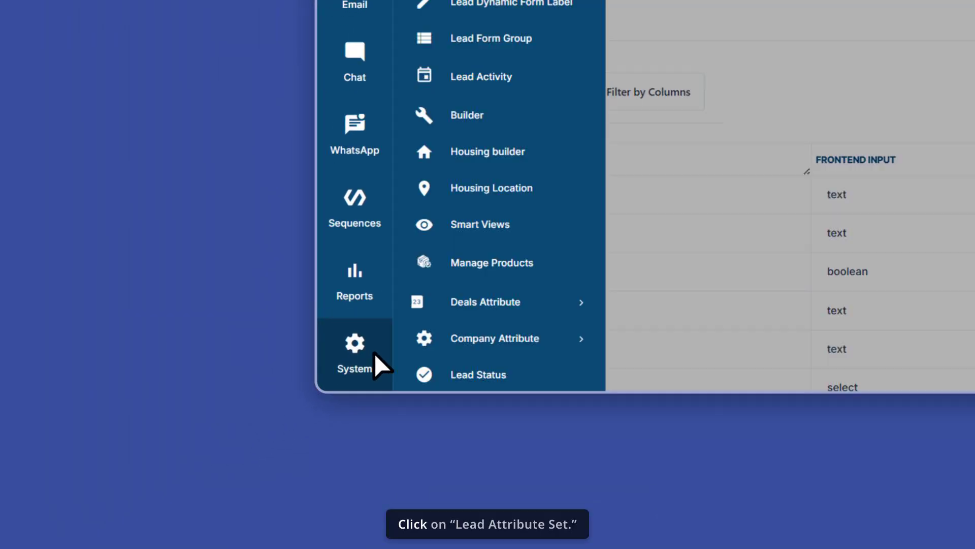
pyautogui.click(394, 227)
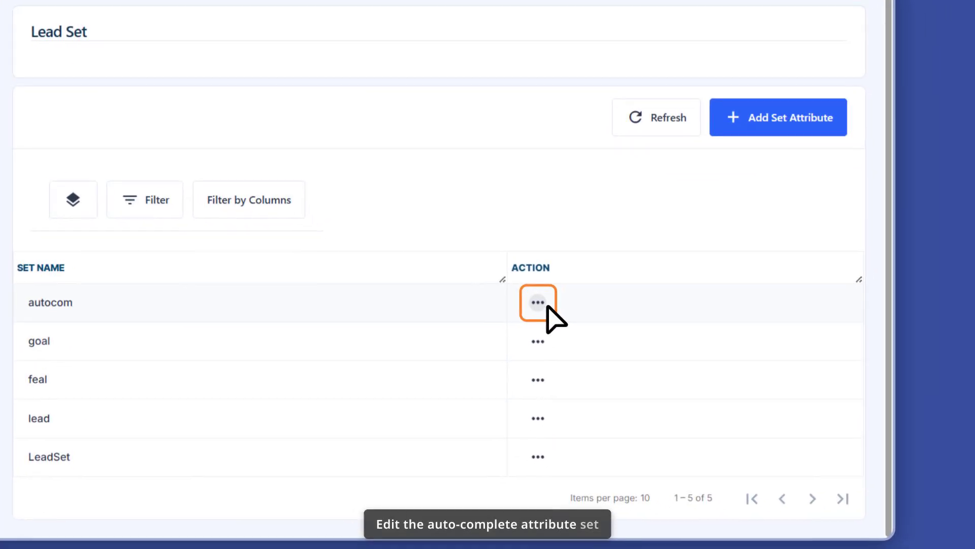
pyautogui.click(546, 306)
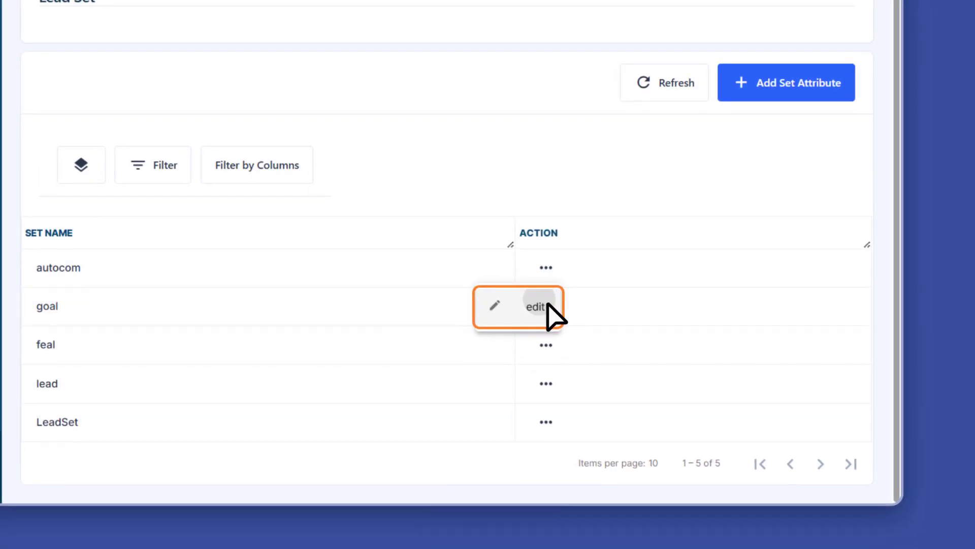
pyautogui.click(539, 307)
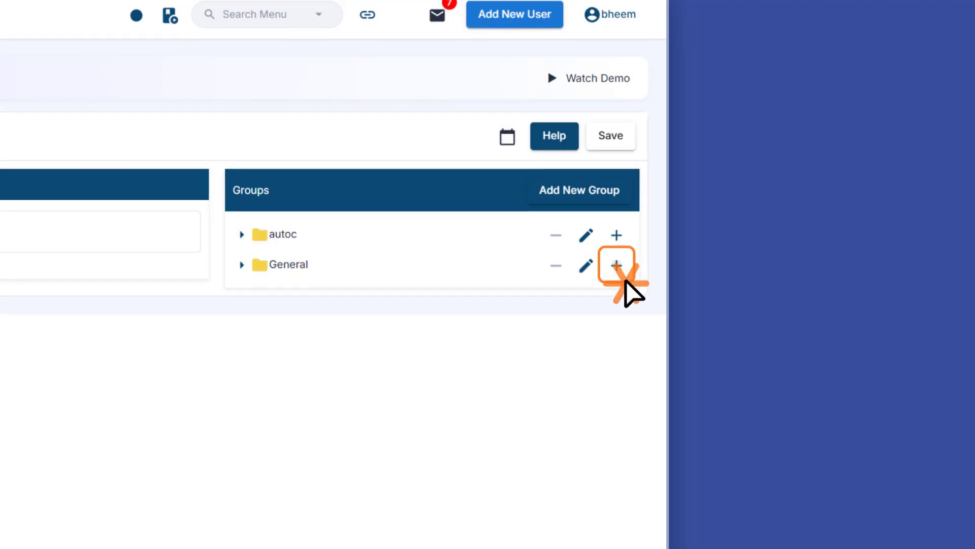
pyautogui.click(616, 264)
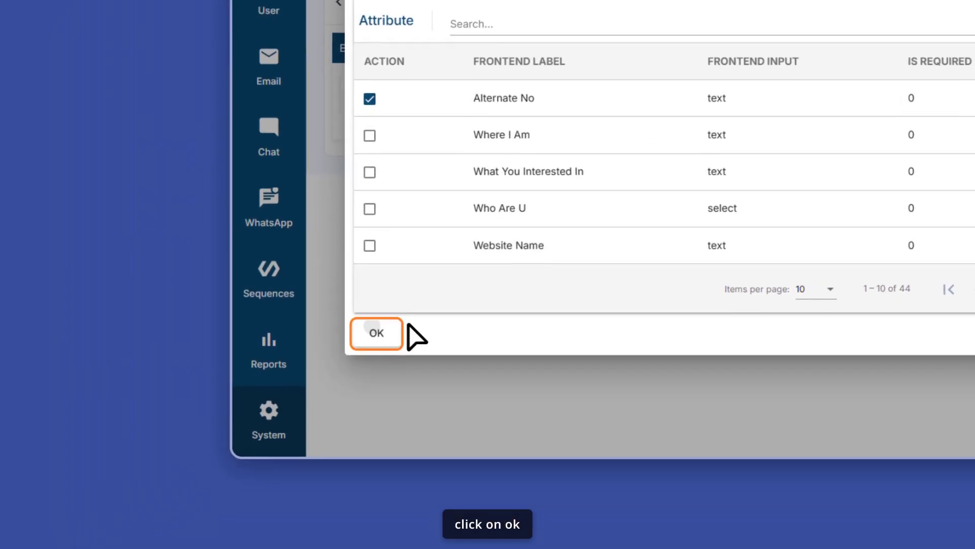
pyautogui.click(206, 423)
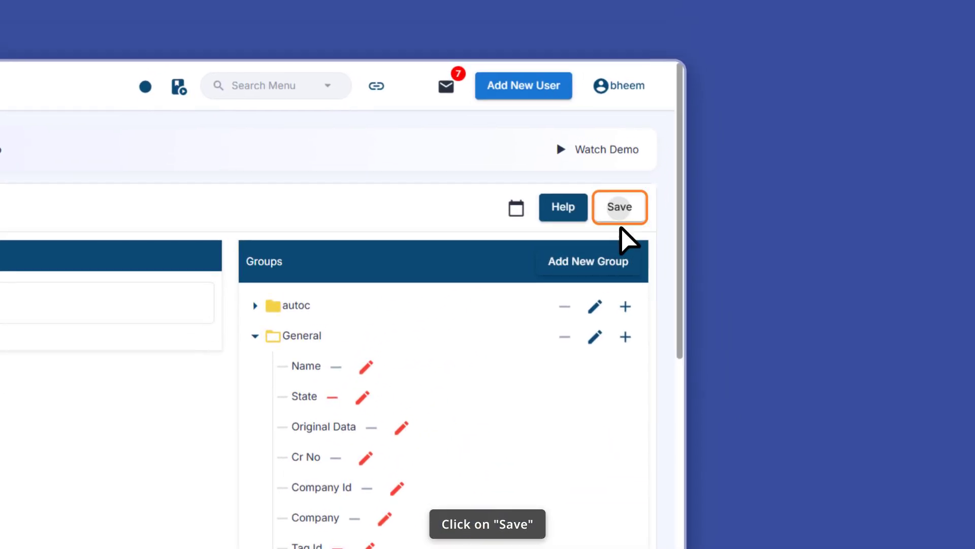
pyautogui.click(618, 231)
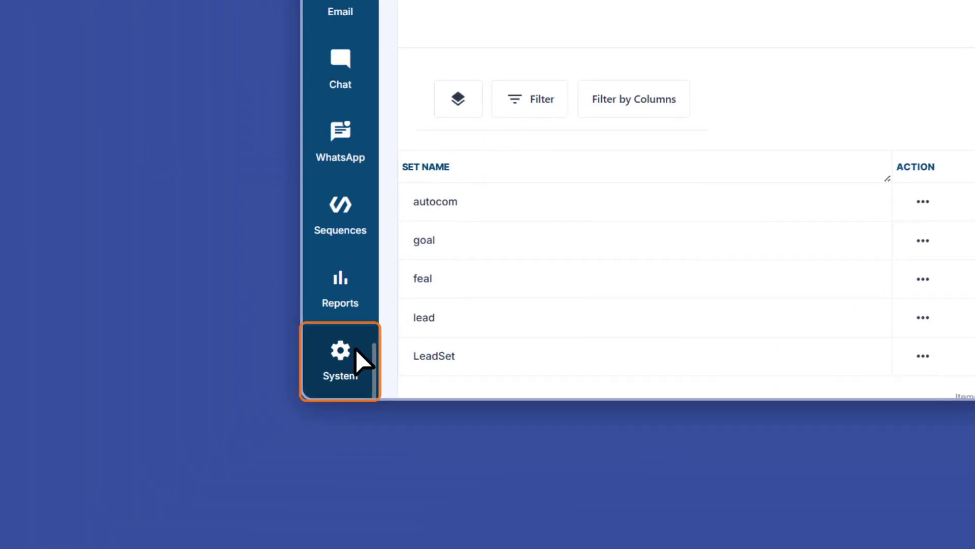
# - Create a new grid named New lead page with Active status and Type-1
pyautogui.click(338, 358)
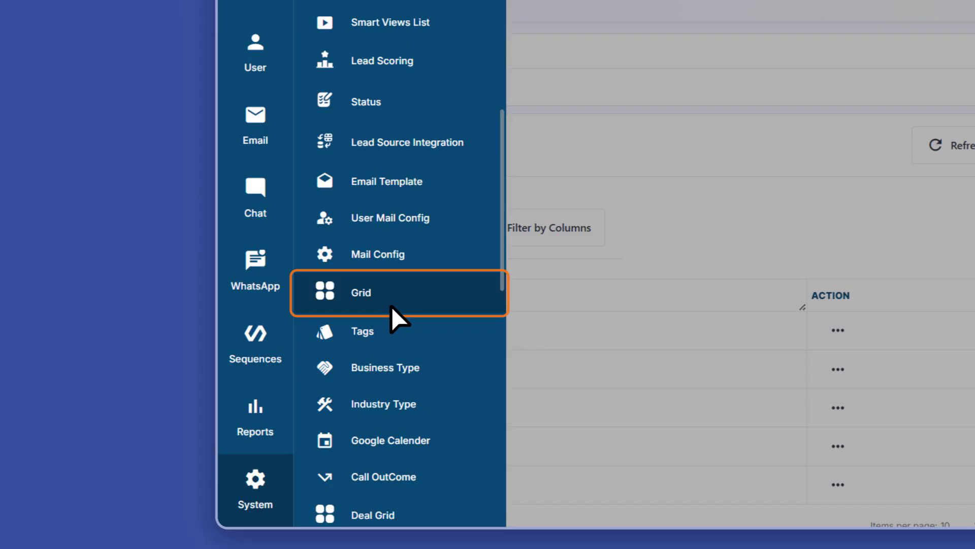
pyautogui.click(495, 163)
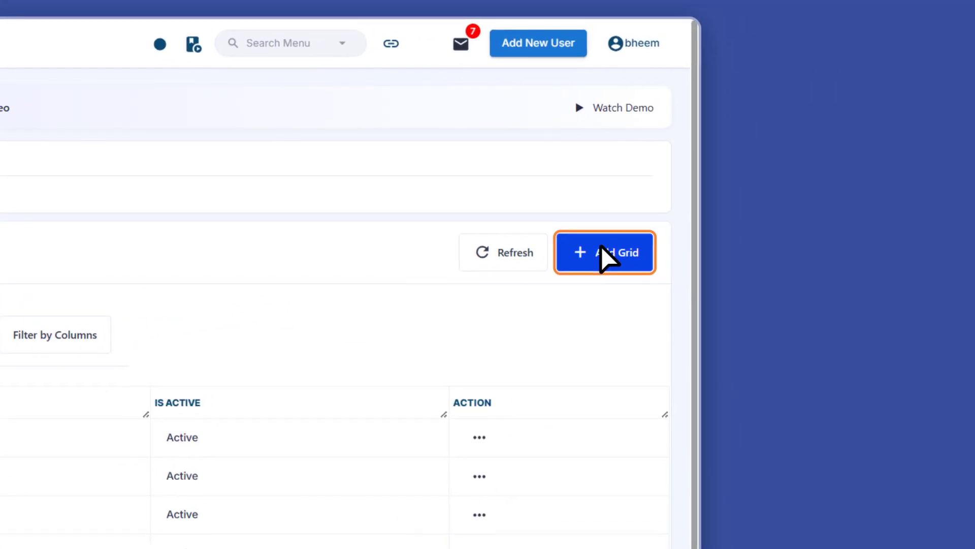
pyautogui.click(602, 250)
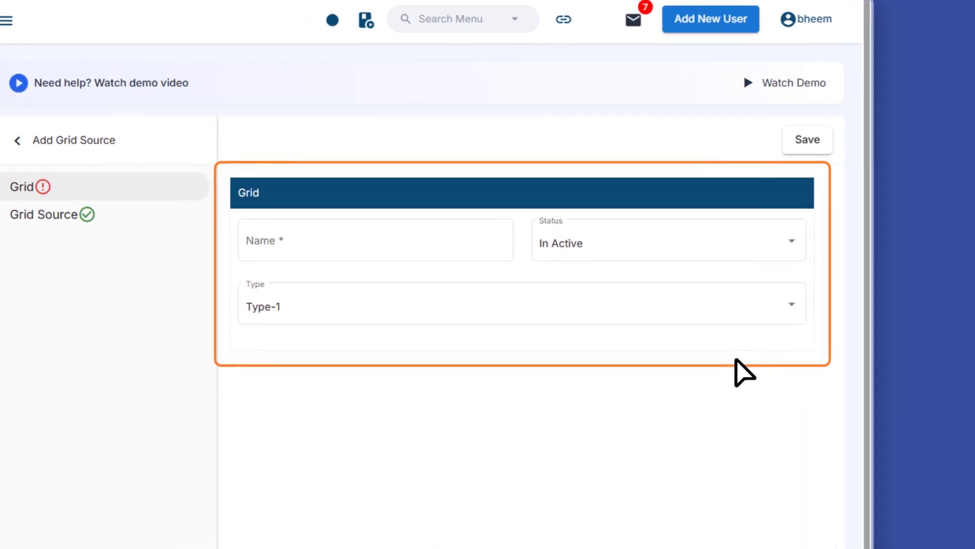
pyautogui.click(564, 388)
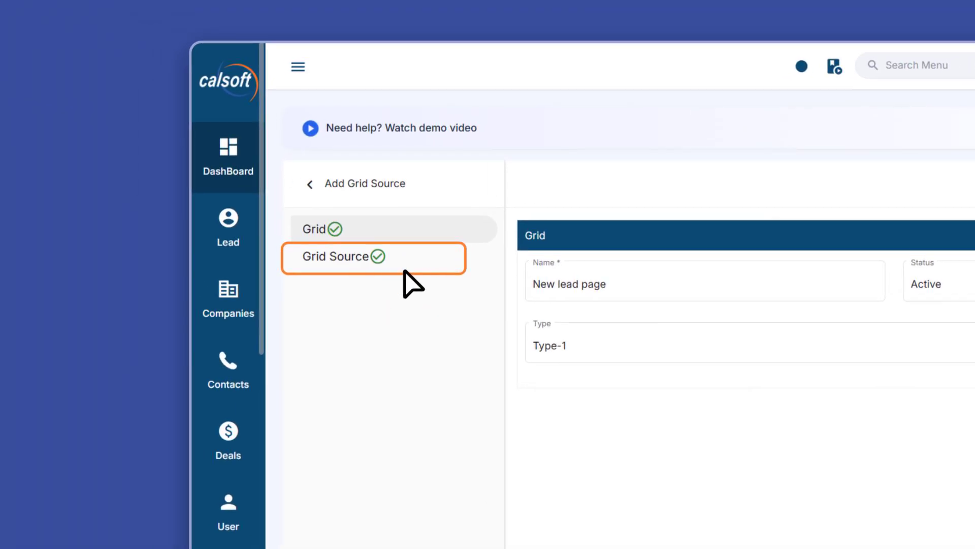
# - In the grid source, configure Column 1 with field Name and property Name
pyautogui.click(405, 271)
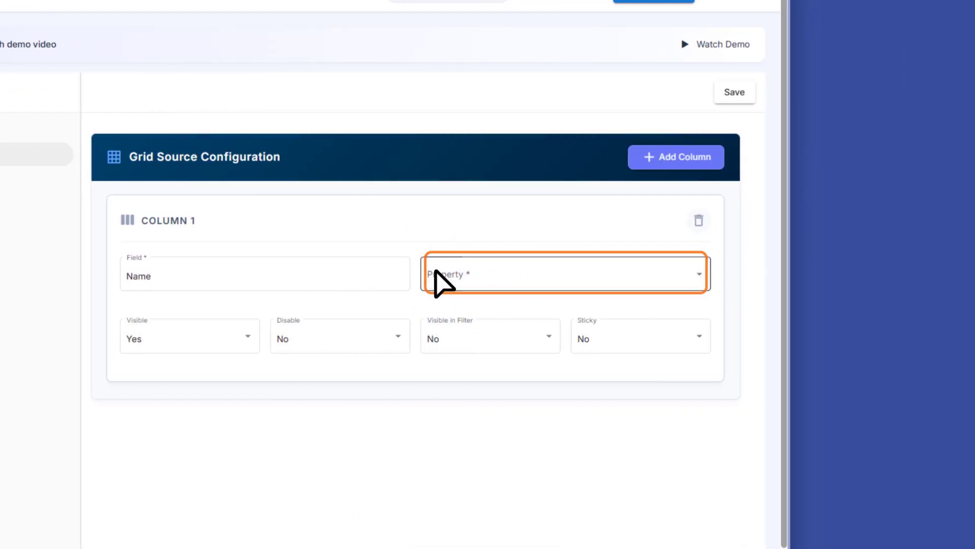
pyautogui.click(436, 273)
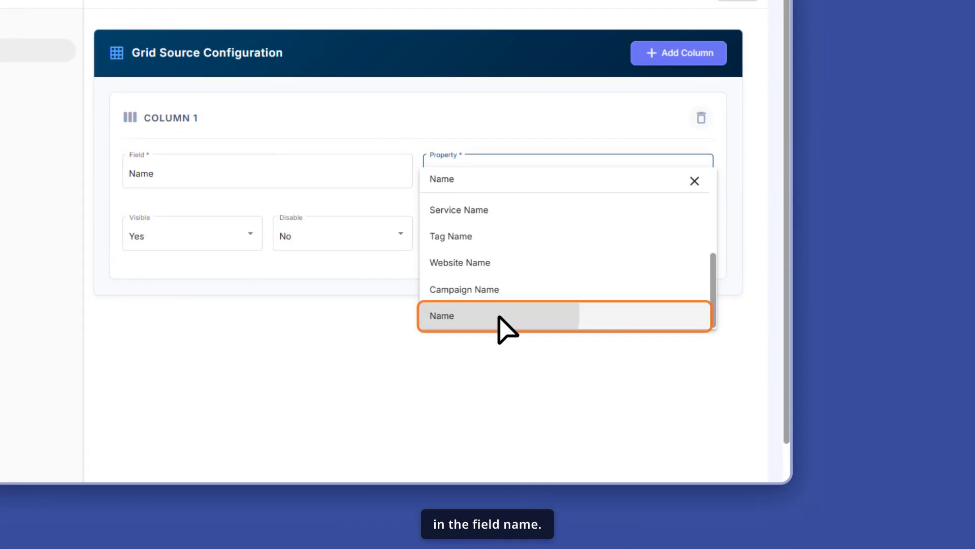
pyautogui.click(500, 317)
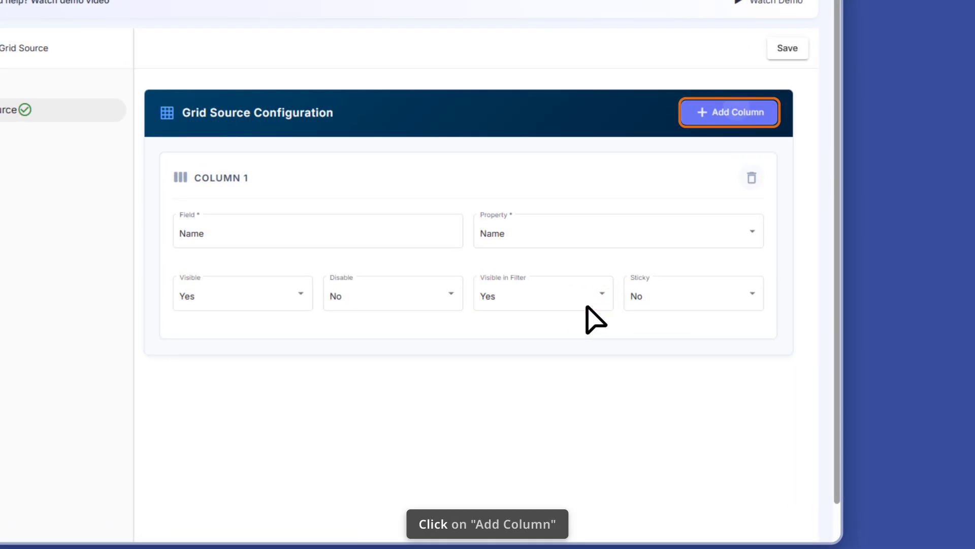
# - Add more grid columns, including Phone Number, Alternate no, owner and Actions, and save the grid source
pyautogui.click(745, 112)
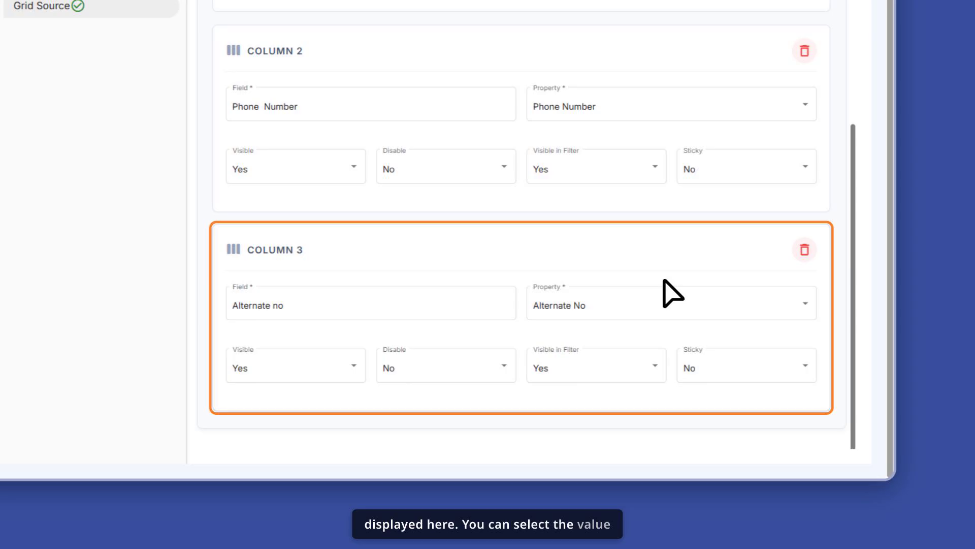
pyautogui.click(664, 280)
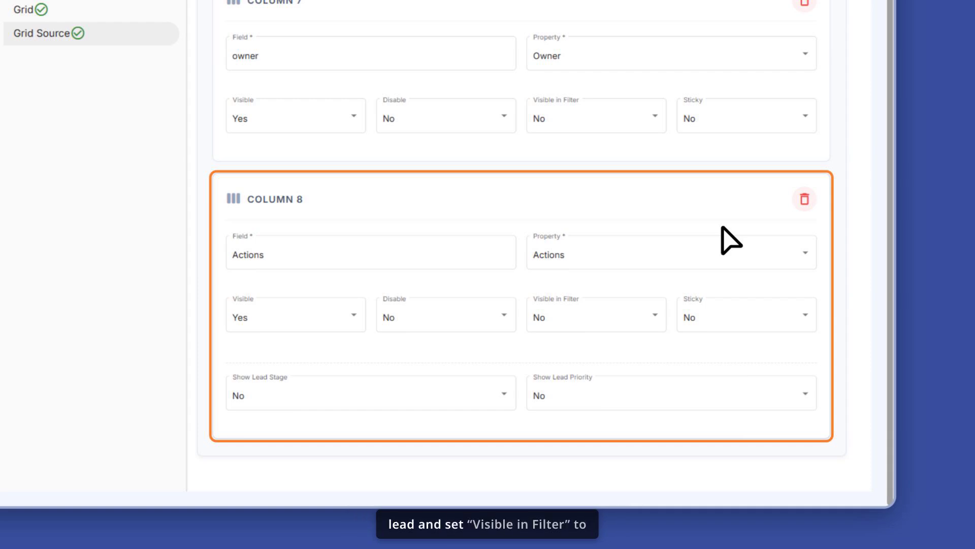
pyautogui.click(724, 229)
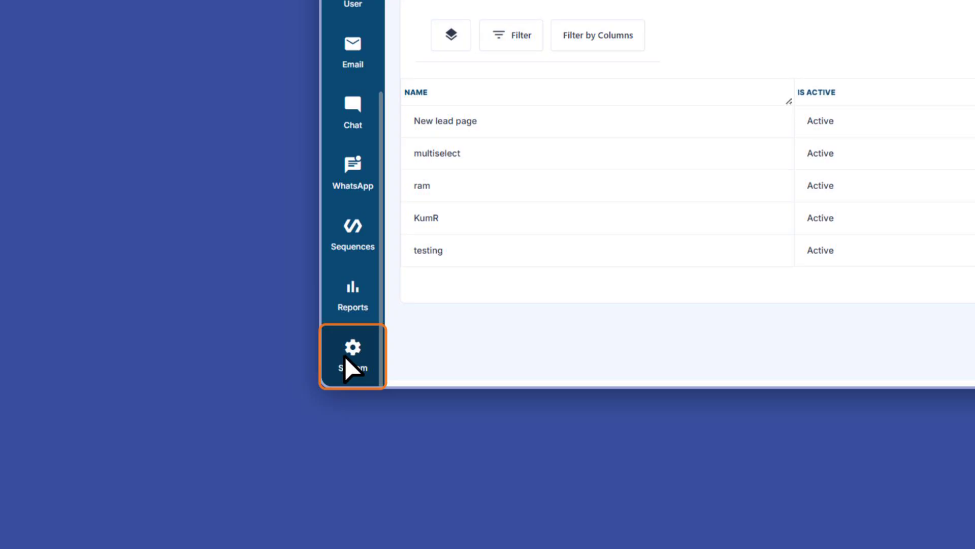
# - In CRM Setting, set Crm Type to Custom and Custom Grid Type to New lead page, then open the Lead list
pyautogui.click(344, 355)
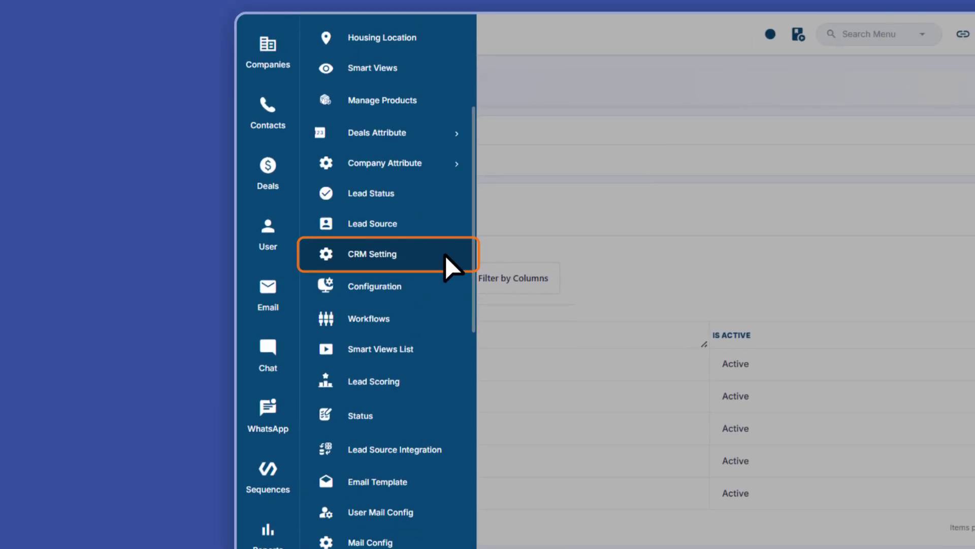
pyautogui.click(445, 254)
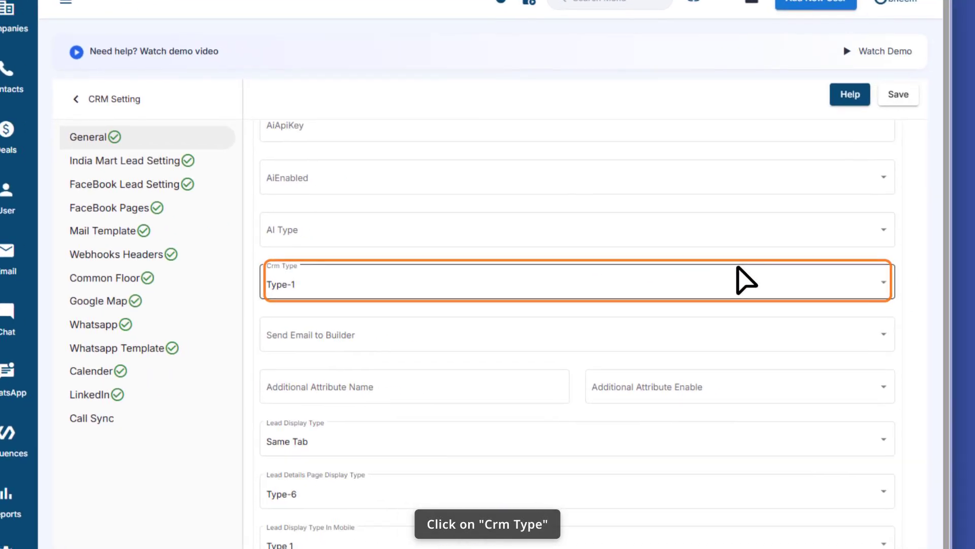
pyautogui.click(701, 263)
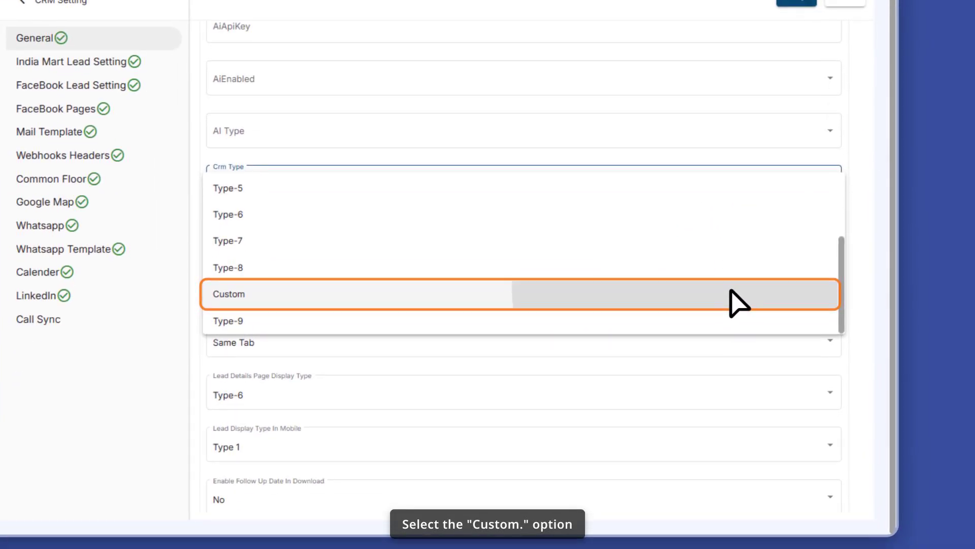
pyautogui.click(732, 293)
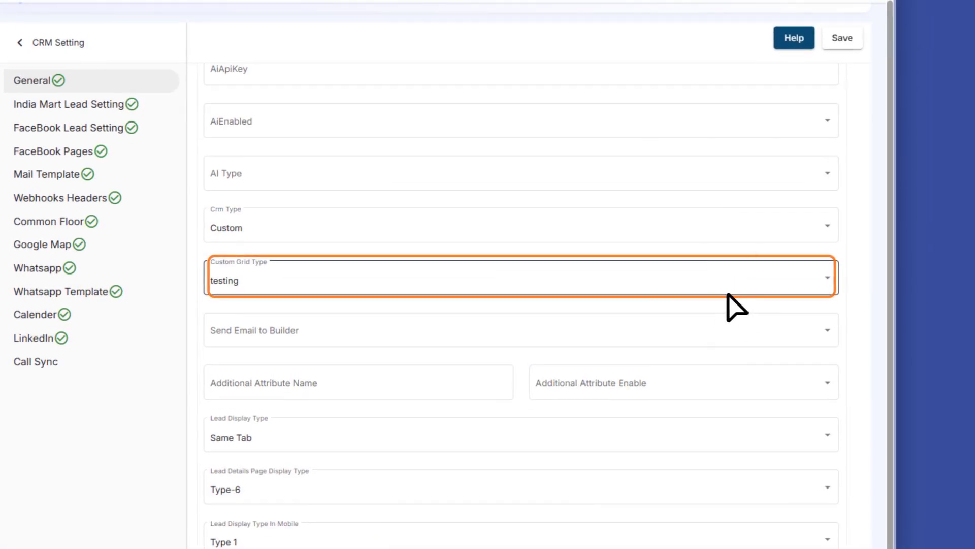
pyautogui.click(728, 293)
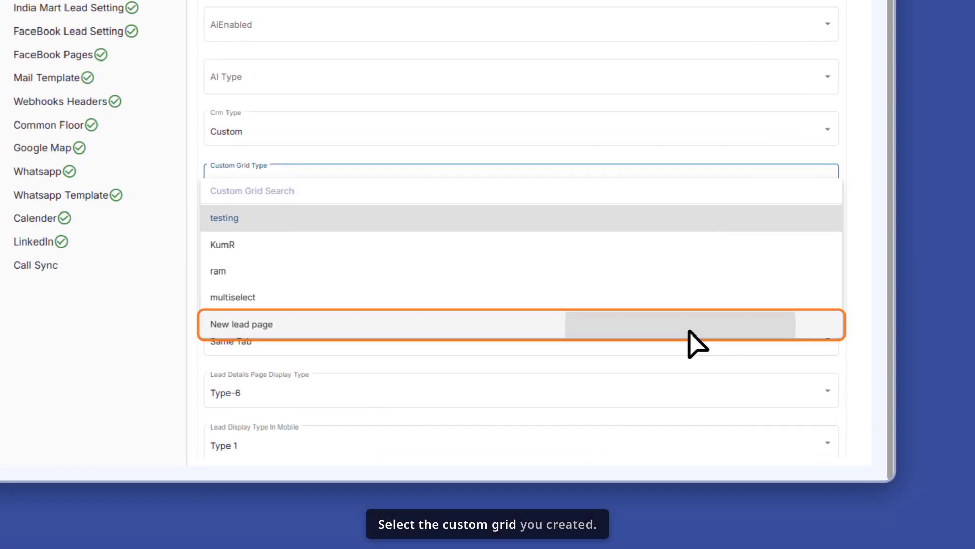
pyautogui.click(689, 327)
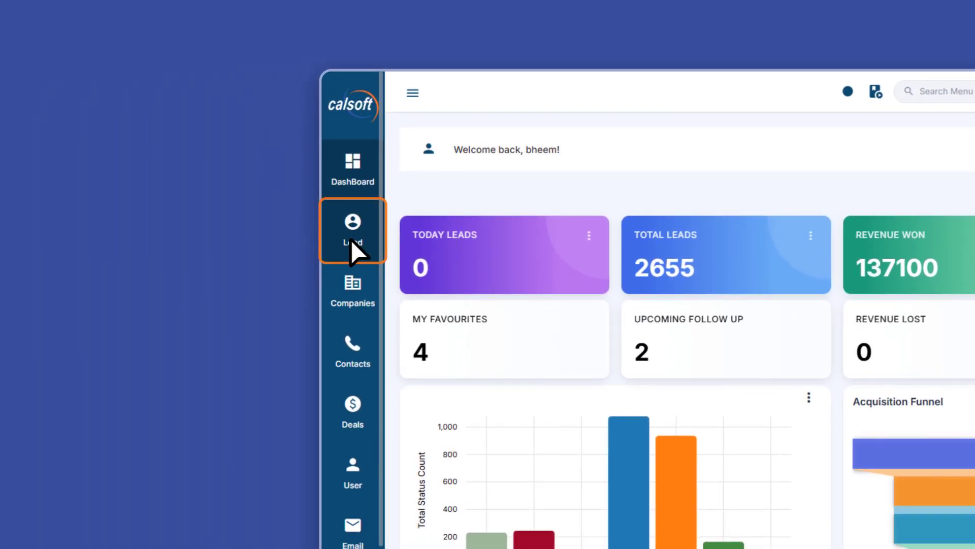
pyautogui.click(352, 239)
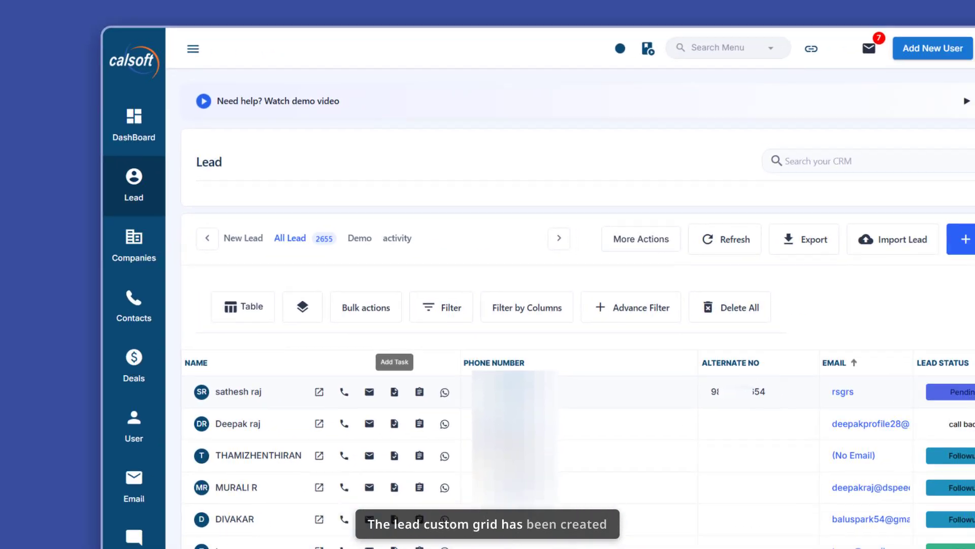